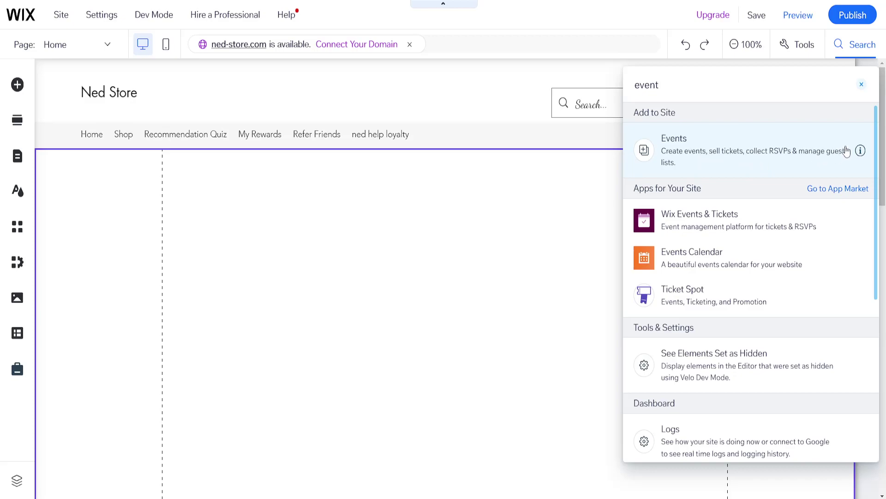
- Add the Wix Events app to the site from the Events search result
mouse_move(861, 153)
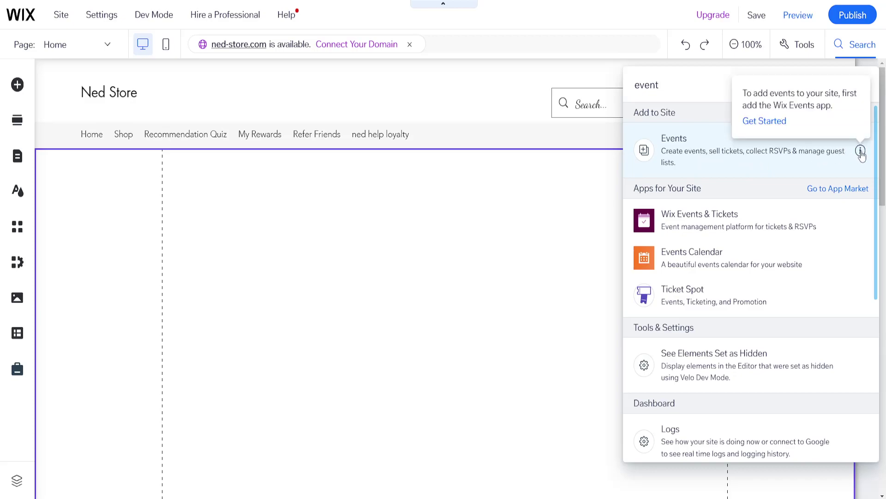
key(ctrl+a)
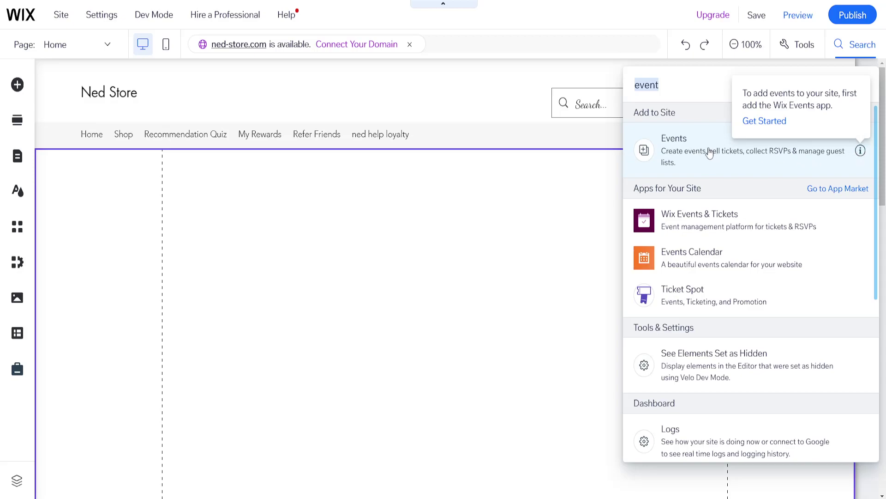
click(767, 122)
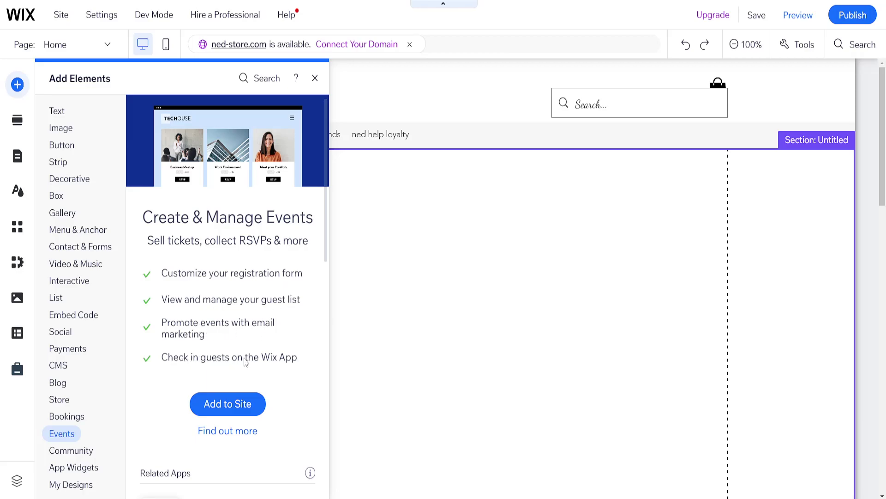
click(232, 409)
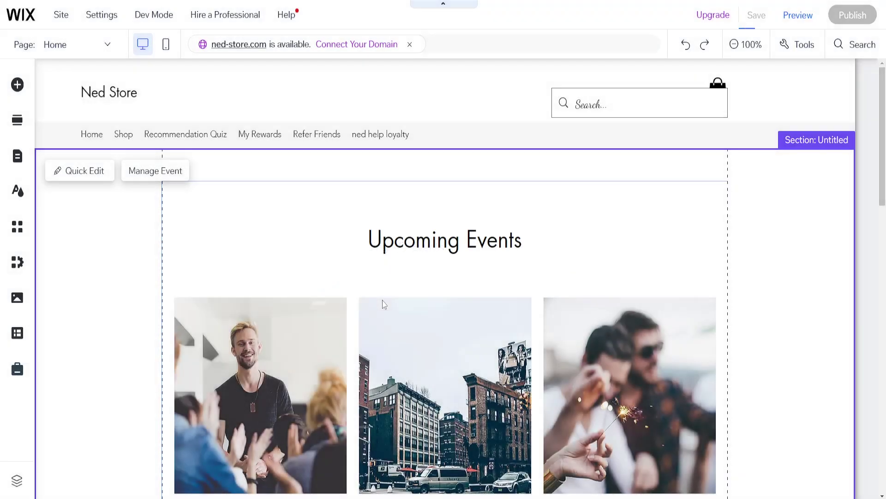
- Open event management from the Upcoming Events widget and start a new event
click(382, 277)
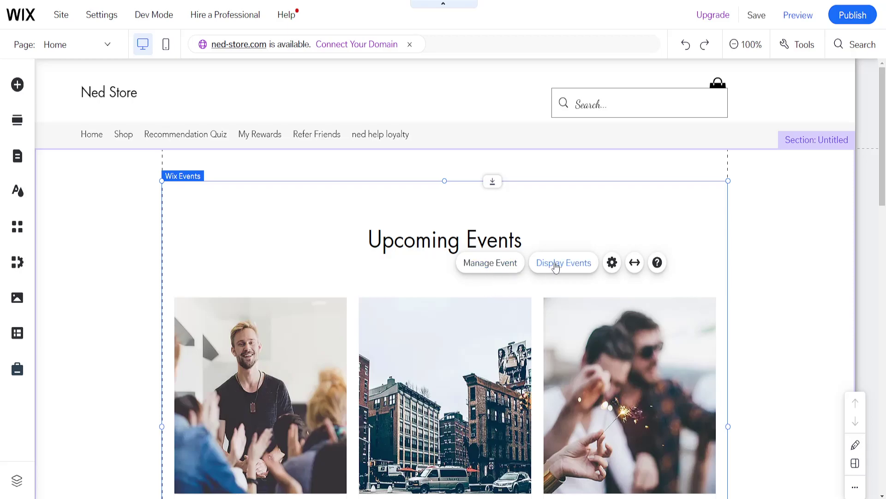
click(490, 263)
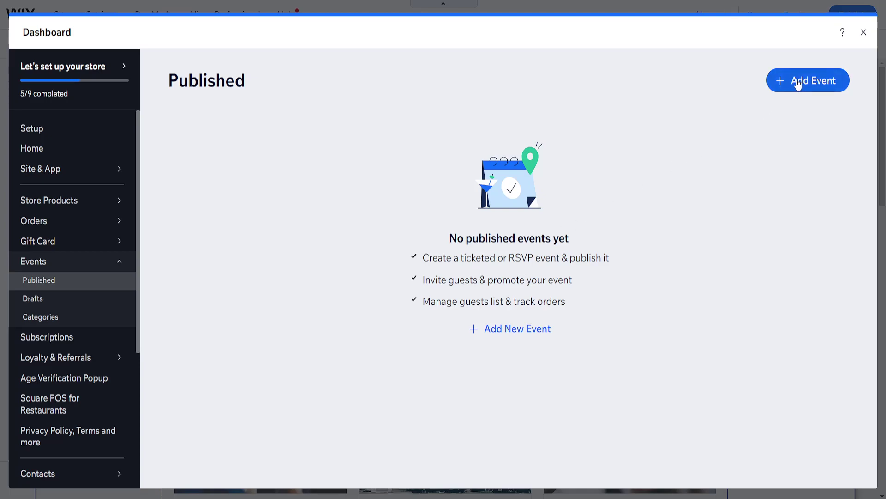
click(502, 329)
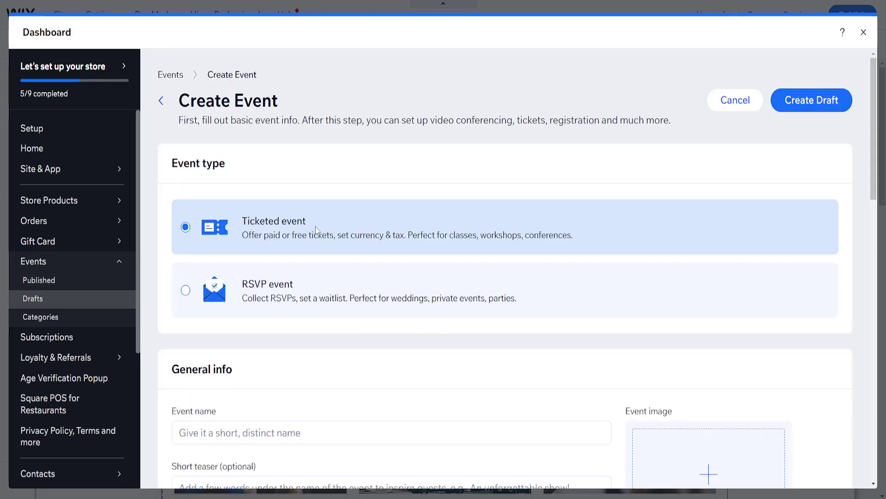
- Name the ticketed event "ned meetup" in the general info
scroll(305, 346, down, 2)
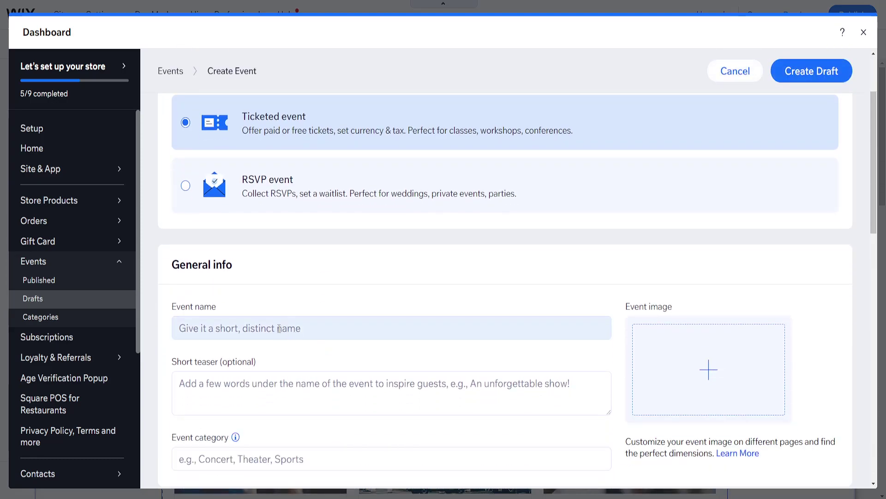
click(192, 327)
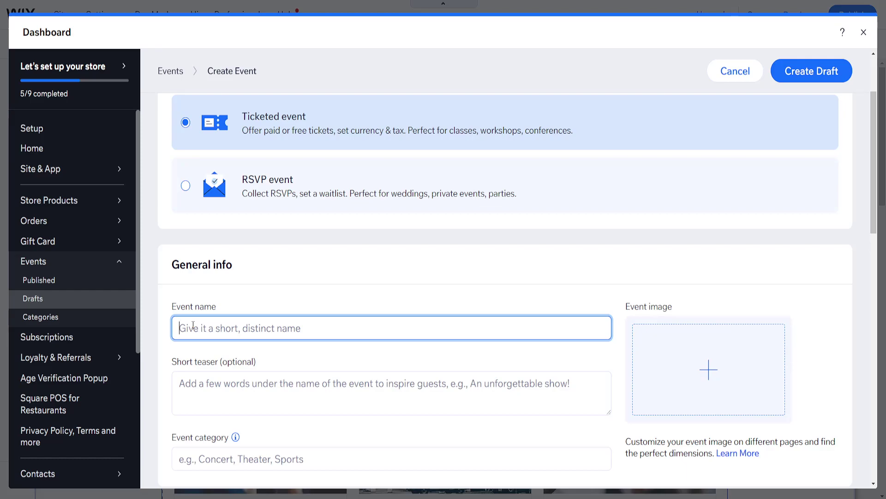
text(ned meet)
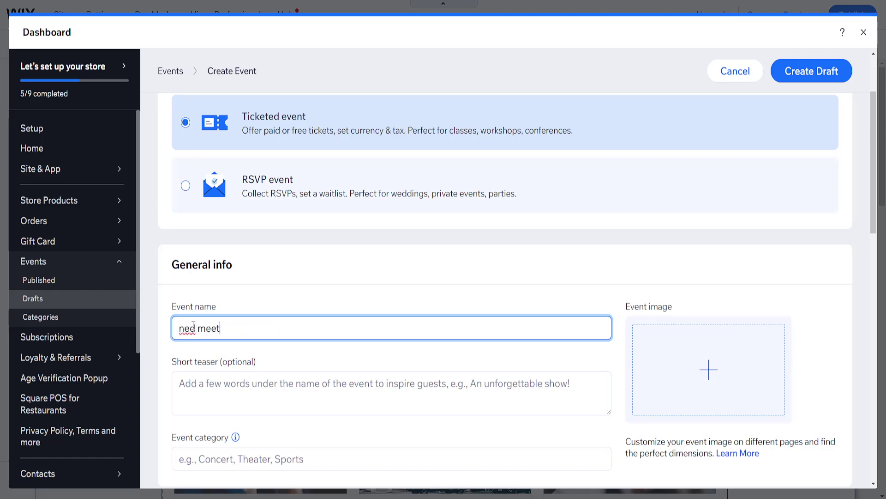
scroll(193, 325, down, 1)
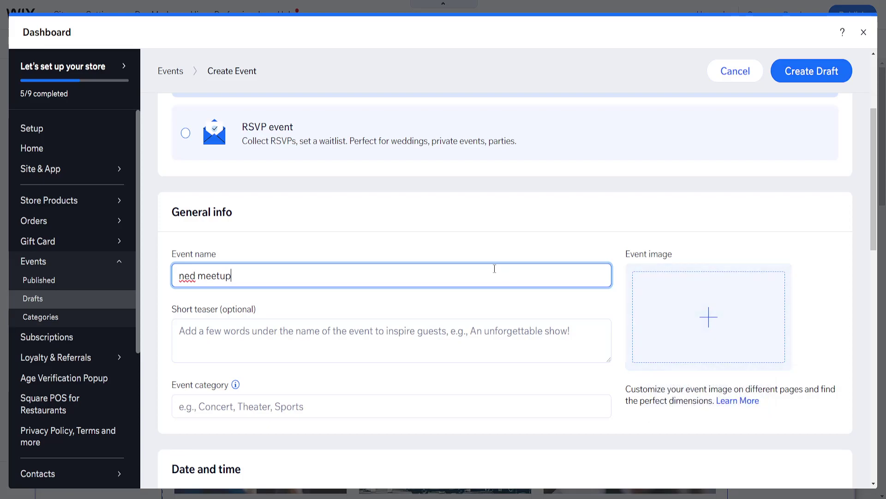
- Add the category "meetup" to the event
scroll(415, 265, down, 3)
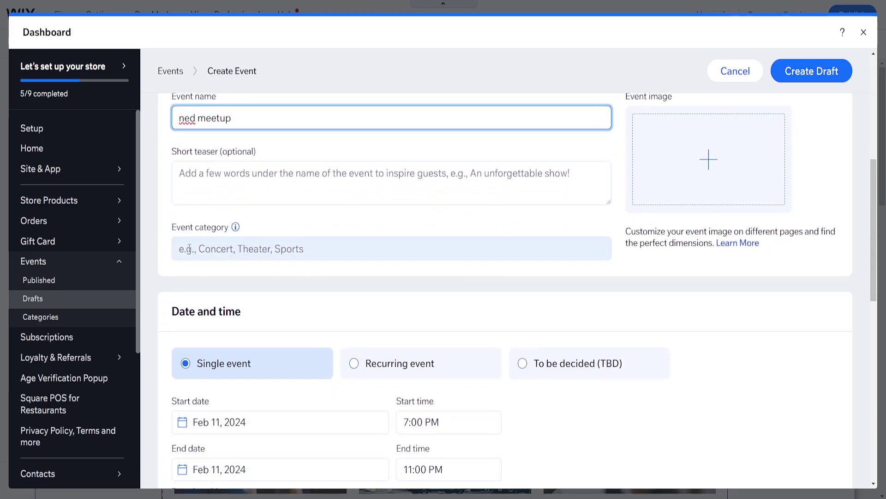
mouse_move(236, 231)
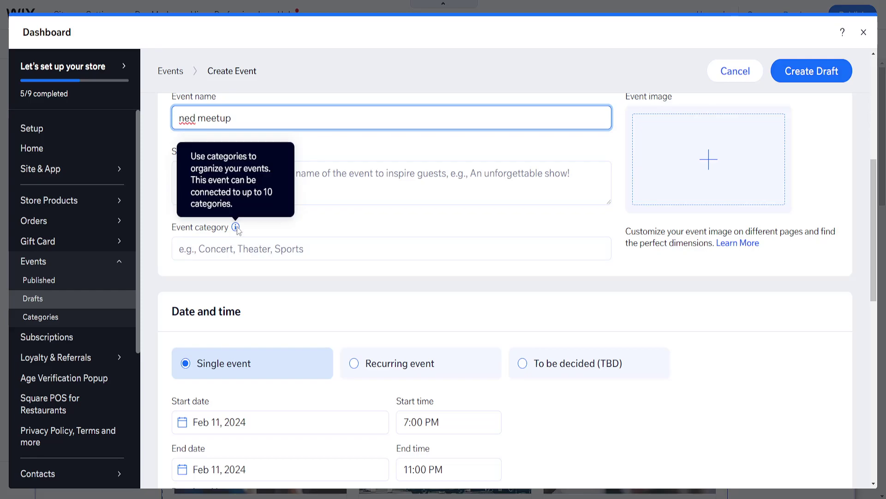
click(300, 241)
text(meetup)
key(BackSpace)
key(BackSpace)
key(BackSpace)
key(BackSpace)
key(BackSpace)
key(BackSpace)
text(mee)
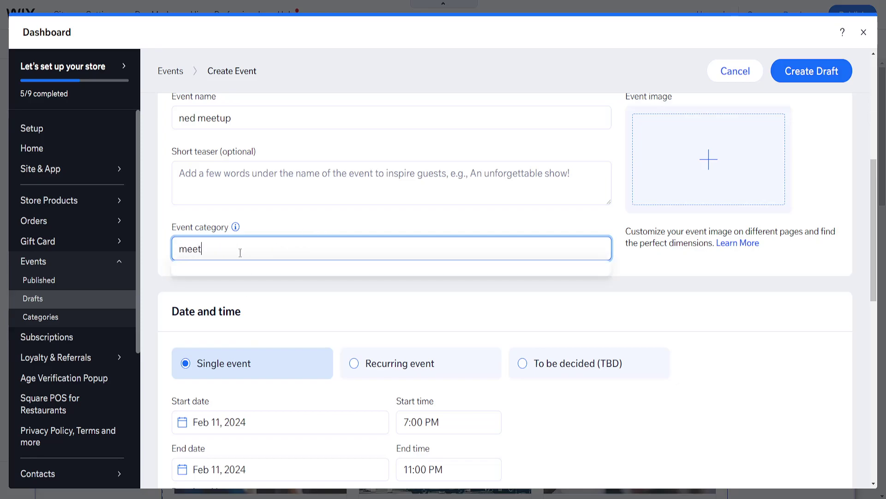
key(Return)
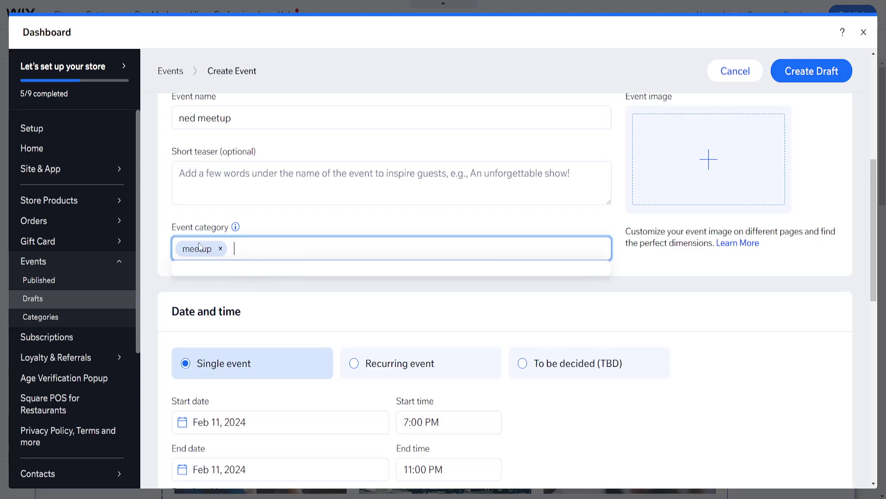
- Try toggling the event's end date and timezone display options, restoring each to its original setting
scroll(266, 277, down, 2)
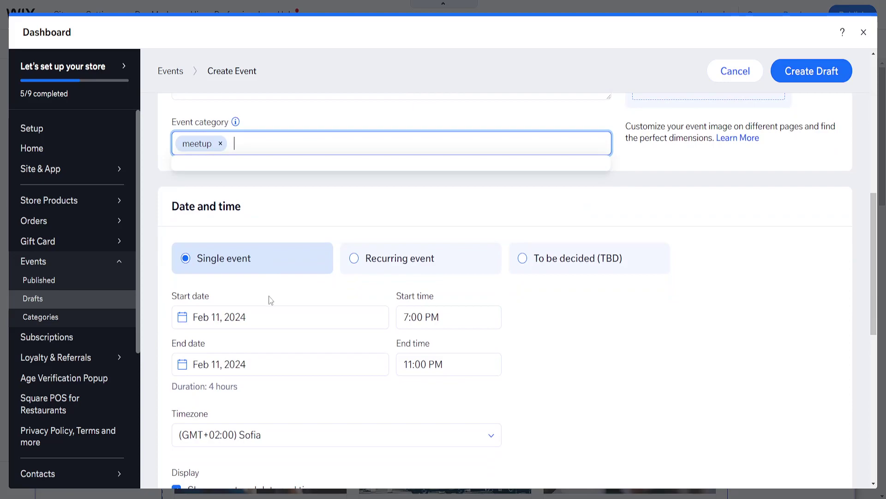
scroll(212, 259, down, 2)
scroll(215, 255, up, 1)
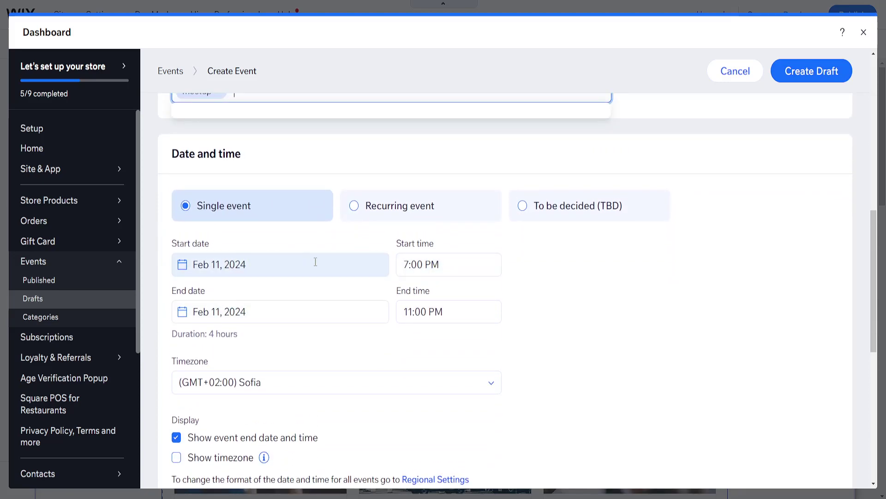
scroll(293, 311, down, 1)
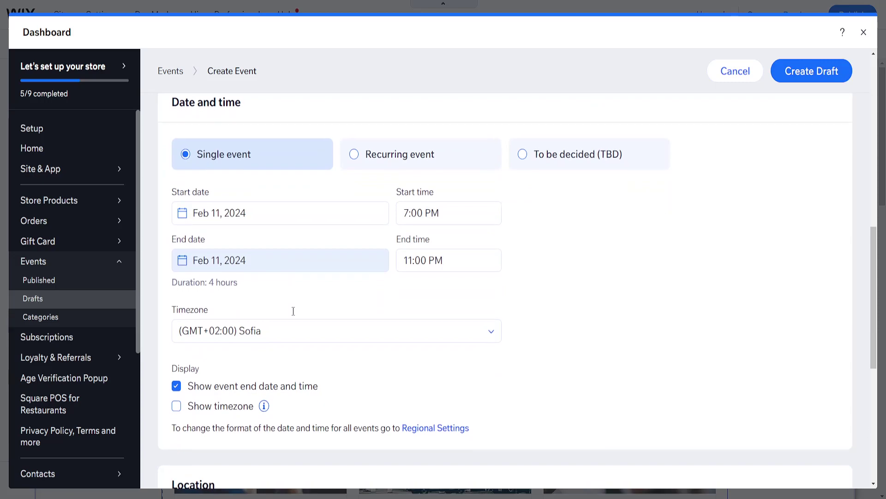
click(206, 386)
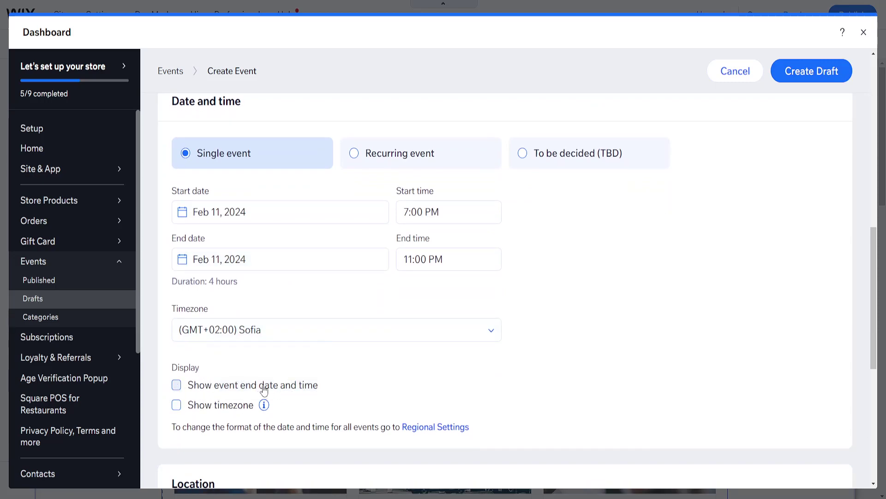
click(176, 384)
click(177, 406)
click(178, 405)
- Set the event's location to Online and try to create the draft
scroll(487, 352, down, 2)
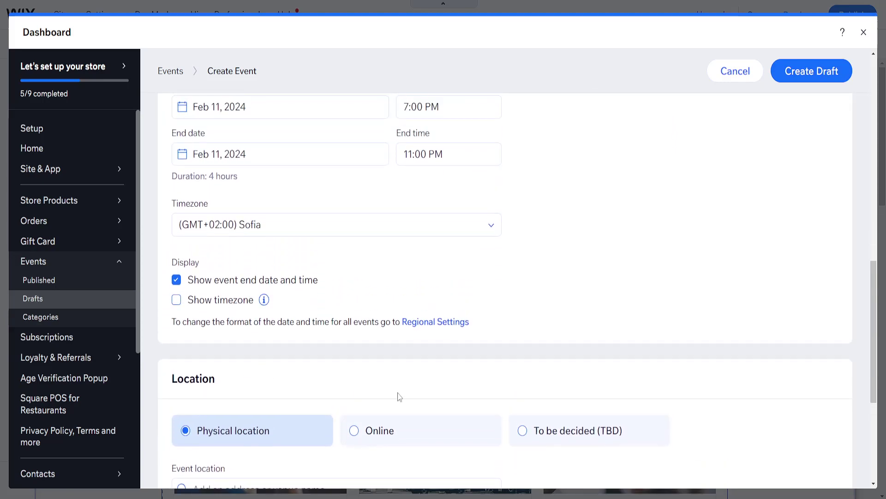
scroll(453, 406, down, 3)
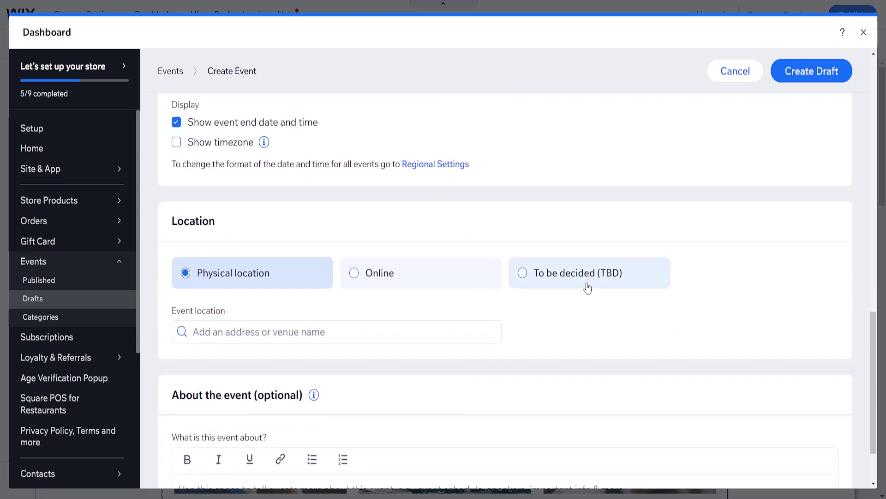
click(360, 273)
scroll(462, 268, down, 1)
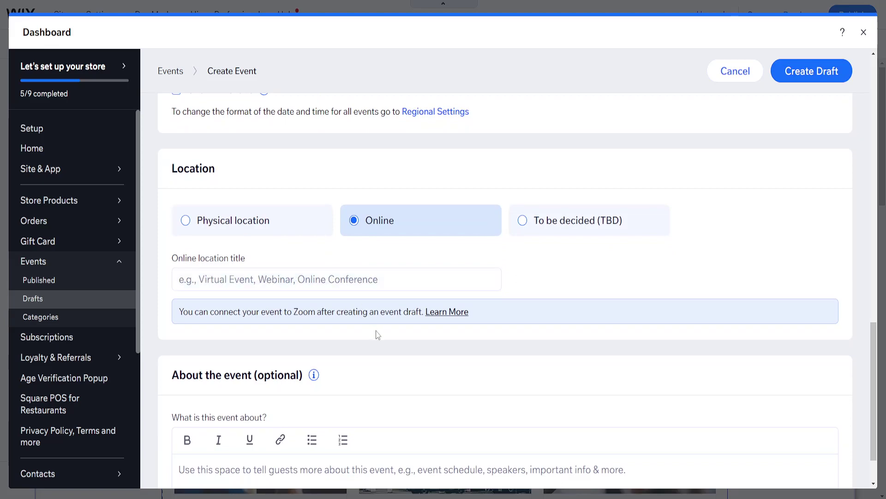
scroll(377, 333, down, 1)
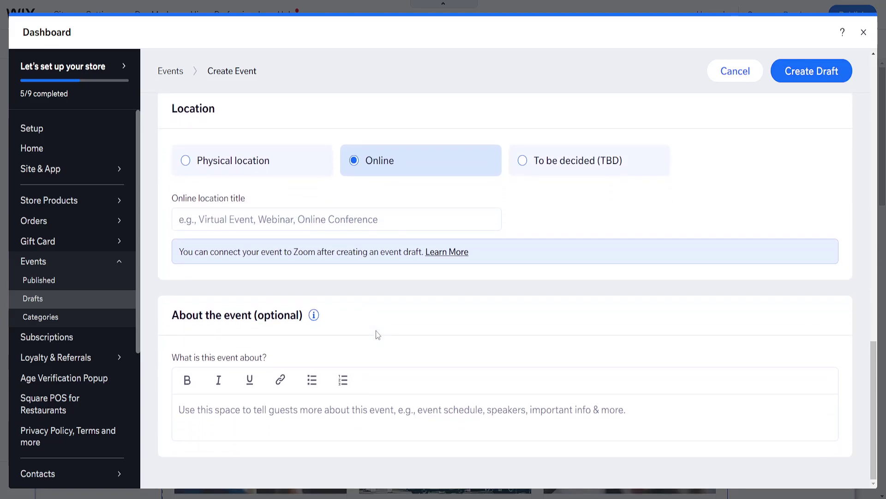
click(224, 423)
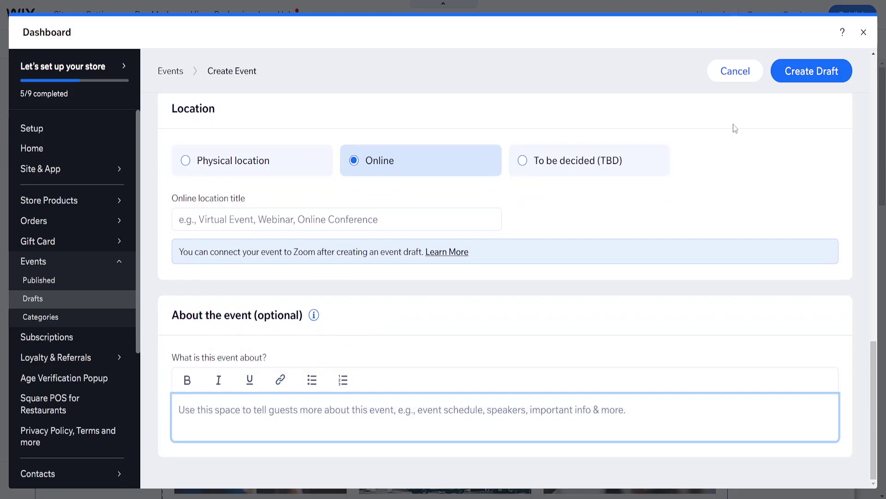
click(795, 75)
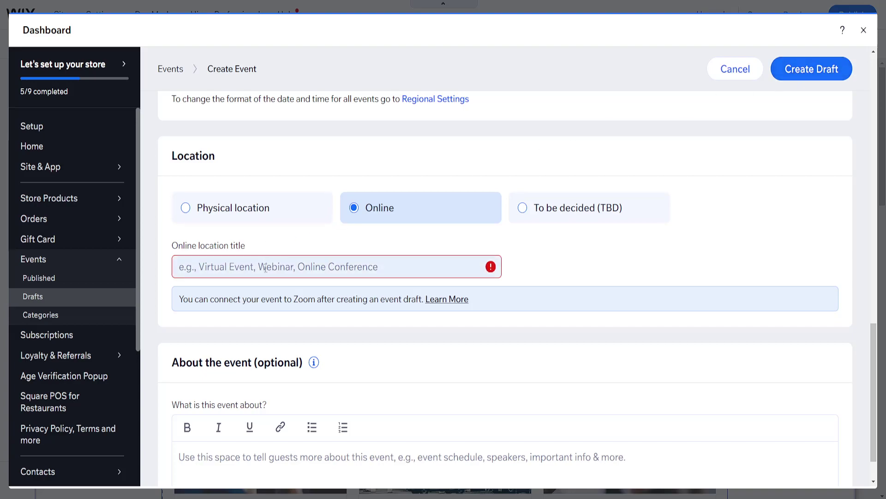
- Set the online location title to "Virtual" and create the event draft
click(310, 267)
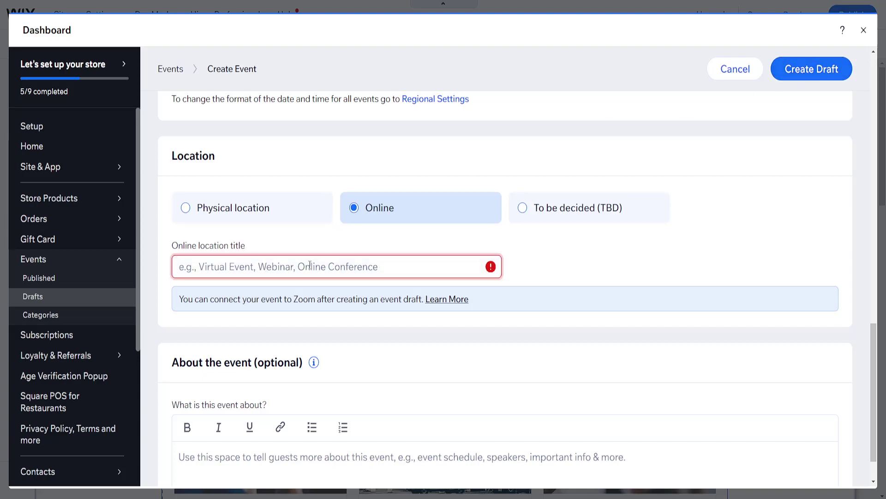
text(Virtual even)
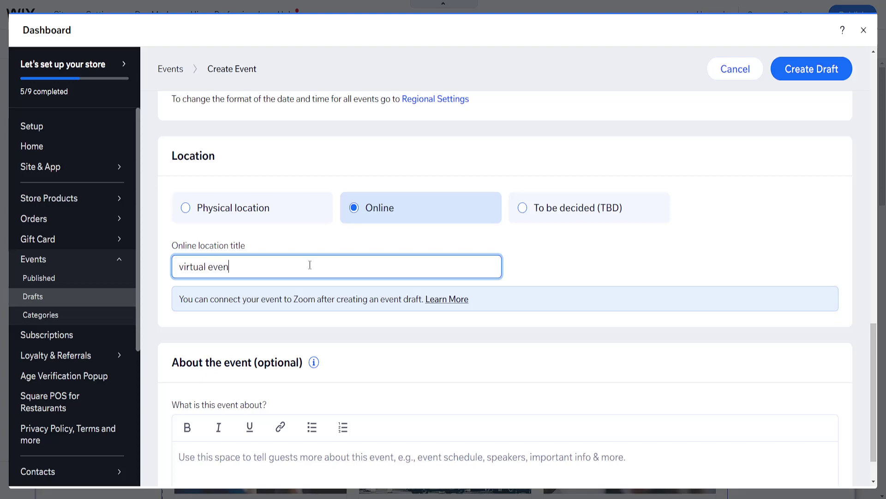
text(t)
key(ctrl+a)
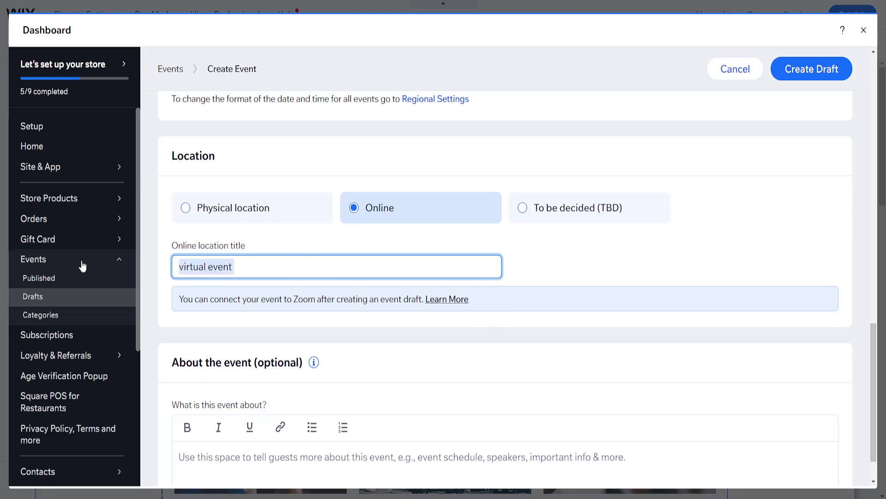
text(Virtual)
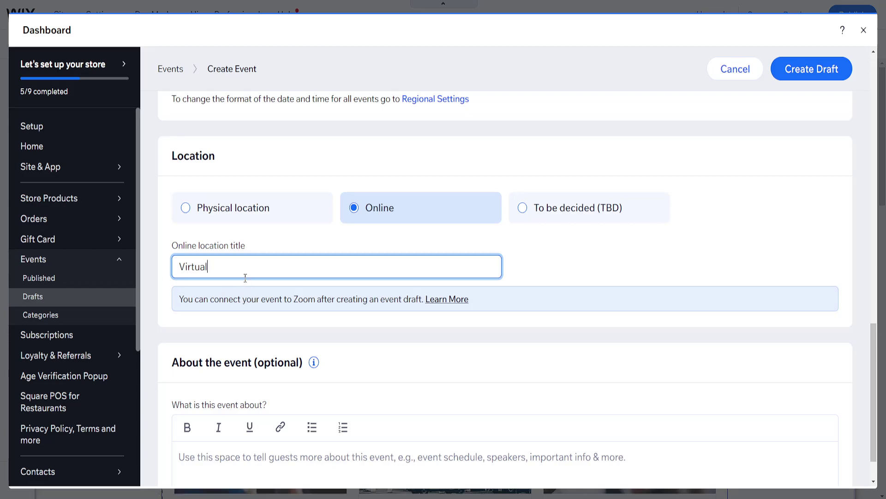
click(816, 69)
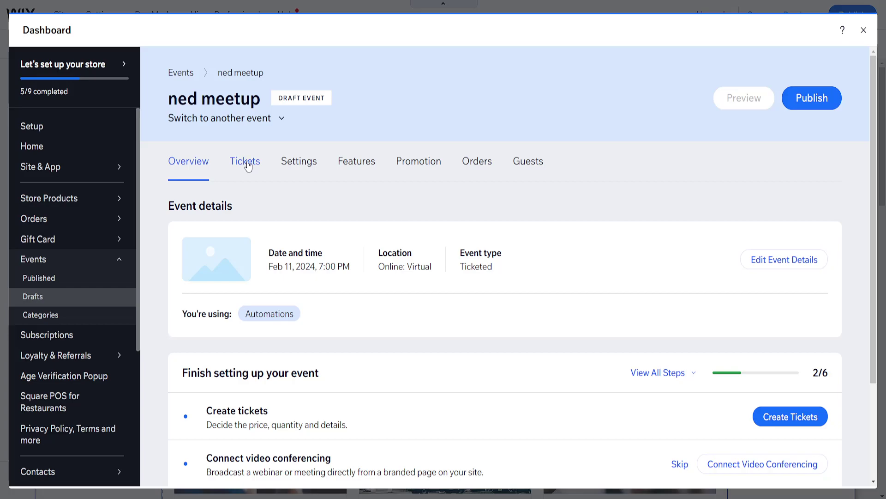
- Start a new ticket for the ned meetup event and name it "VIP"
click(248, 167)
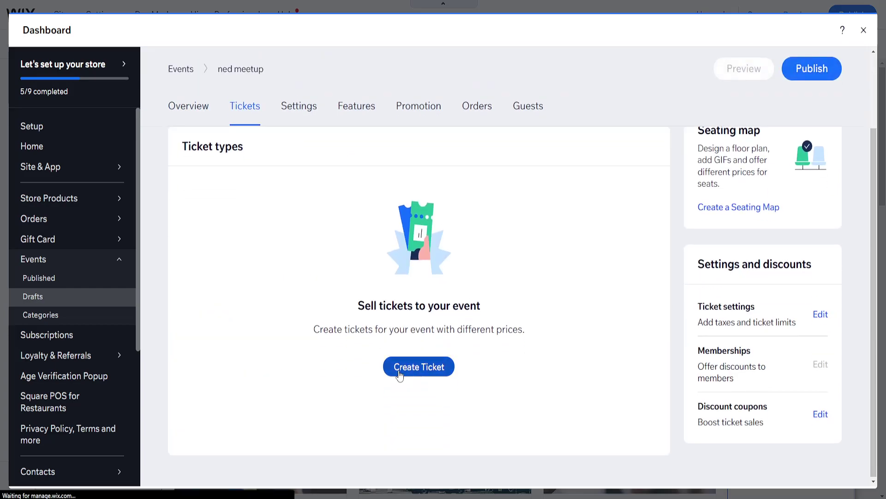
click(395, 370)
mouse_move(279, 228)
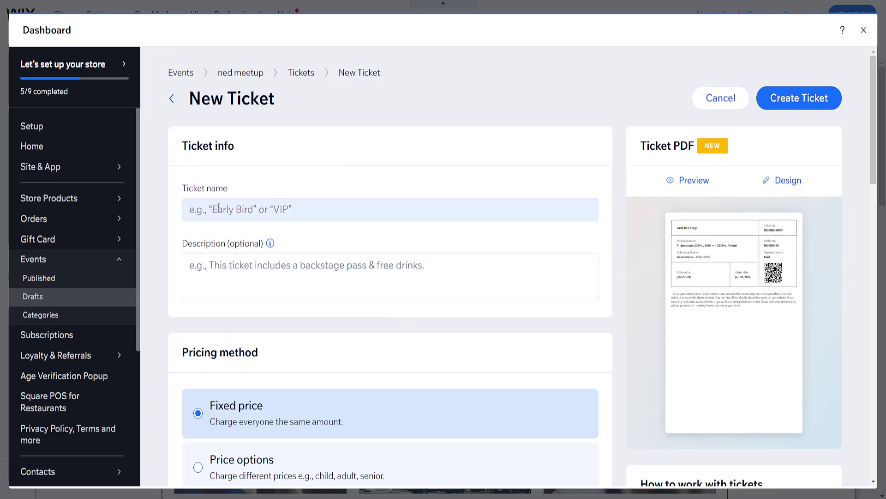
click(283, 209)
text(VIP)
scroll(349, 201, down, 1)
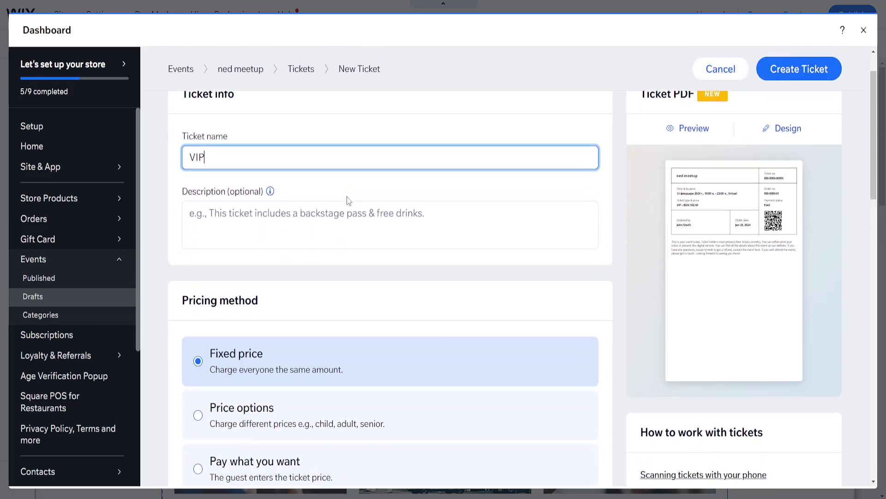
scroll(745, 226, up, 1)
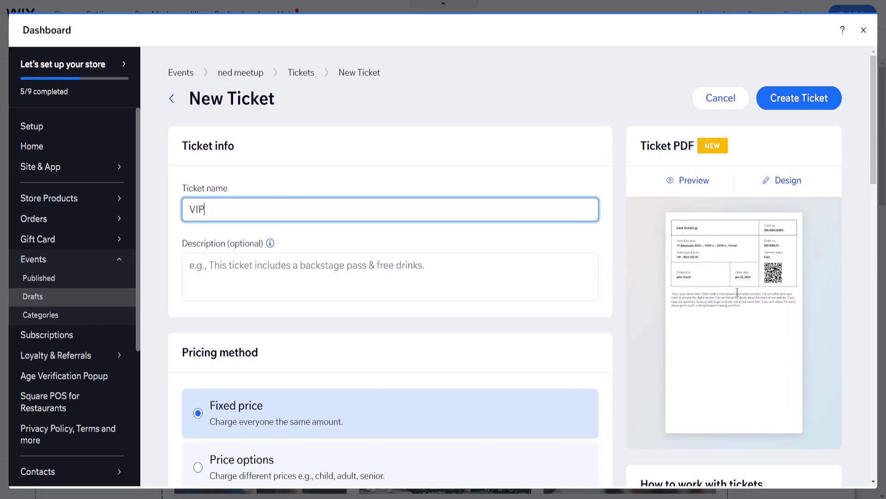
drag(679, 252, 740, 284)
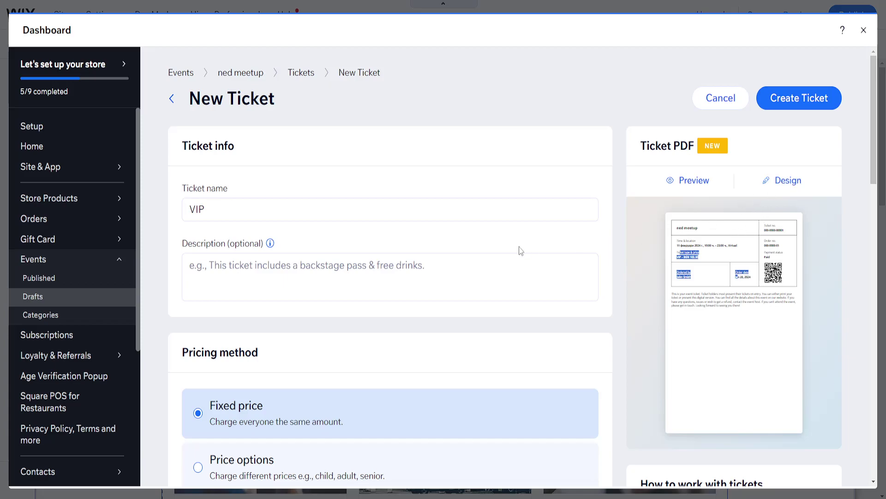
- Set the VIP ticket's fixed price to 100 and its currency to US Dollar - USD ($)
scroll(520, 250, down, 3)
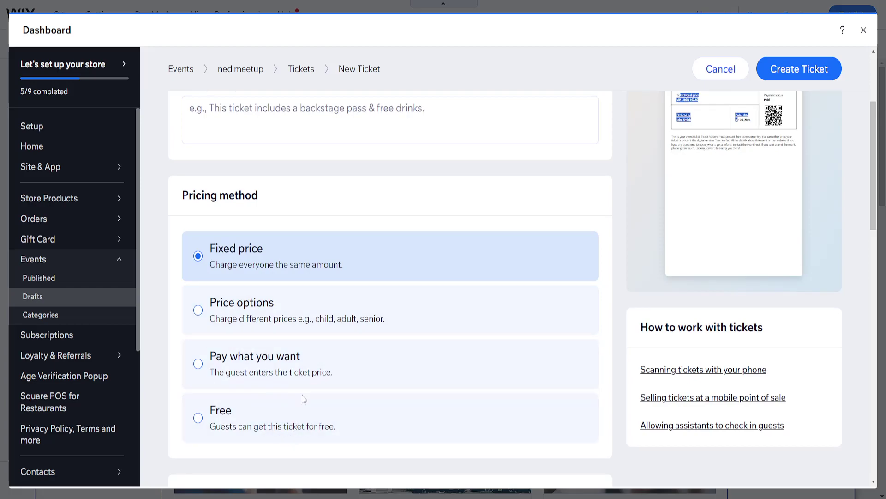
scroll(466, 261, down, 5)
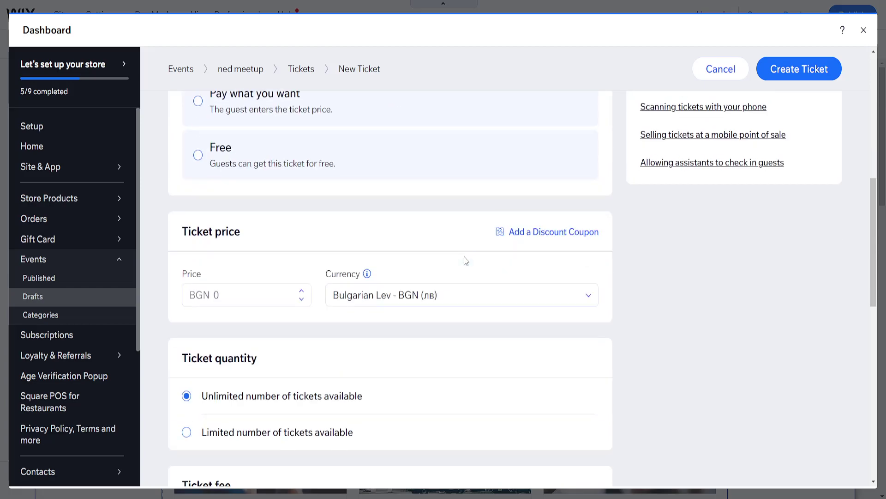
click(263, 298)
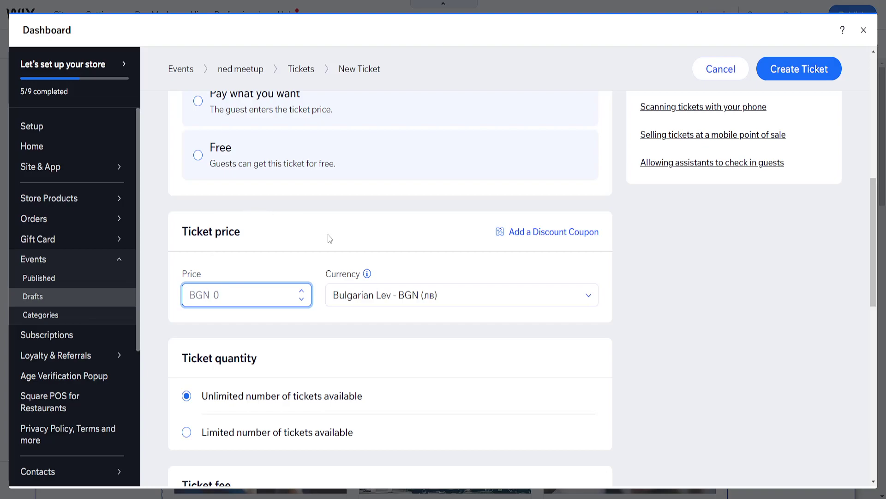
text(100)
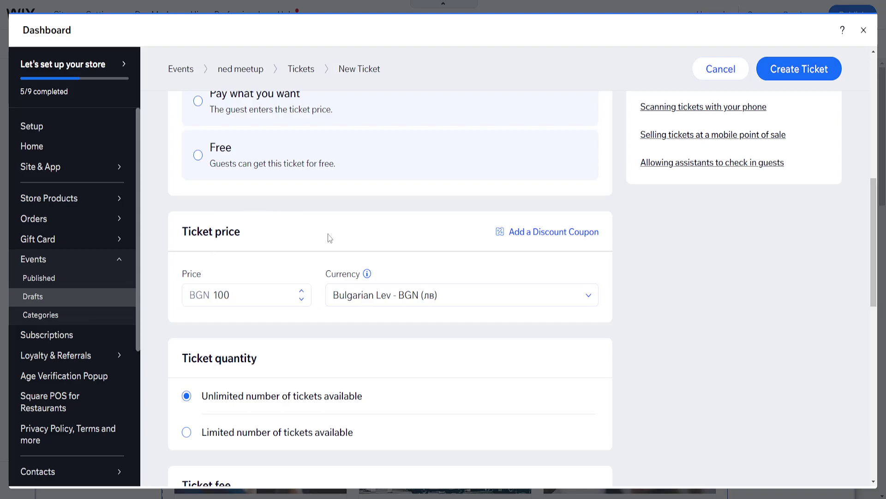
click(369, 296)
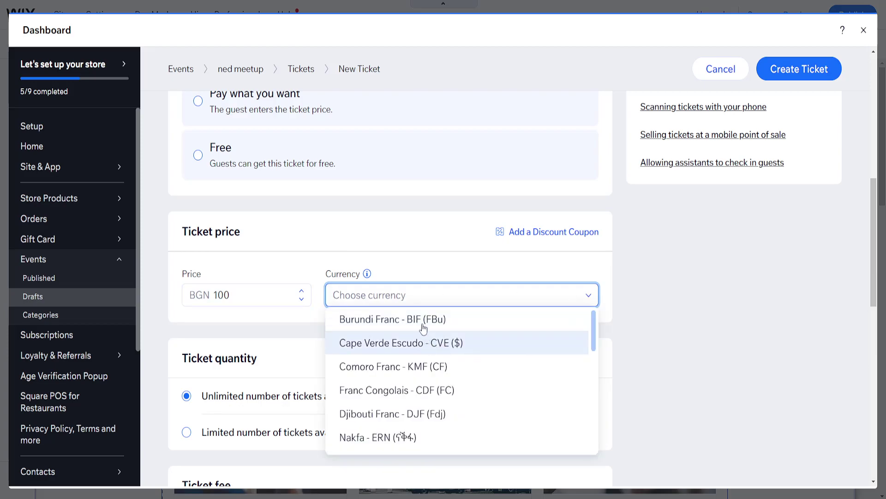
text(usd)
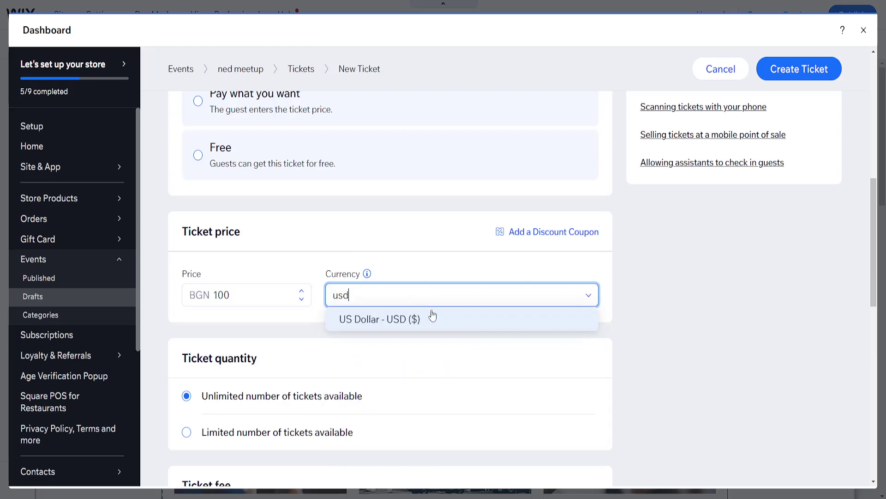
click(433, 317)
- Limit the VIP ticket's available quantity to 50 and choose Absorb fee for the service fee
mouse_move(334, 271)
scroll(179, 292, down, 5)
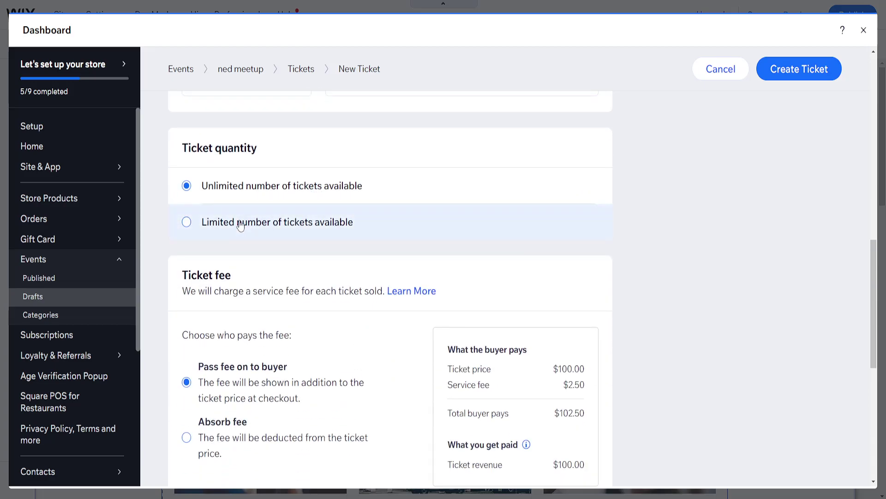
click(186, 224)
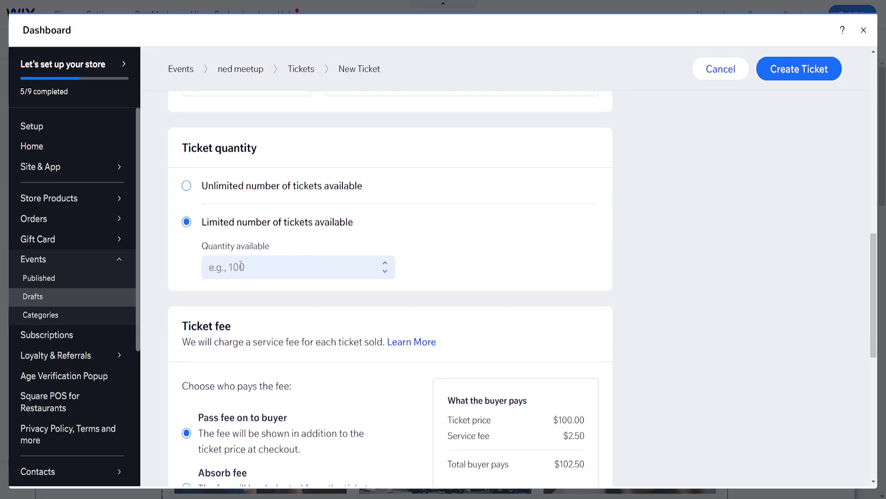
click(264, 268)
text(50)
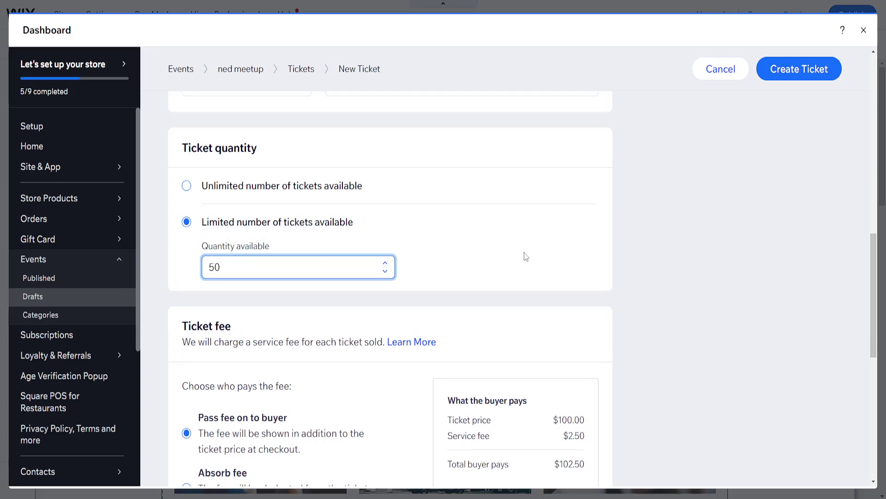
click(527, 252)
scroll(526, 243, down, 3)
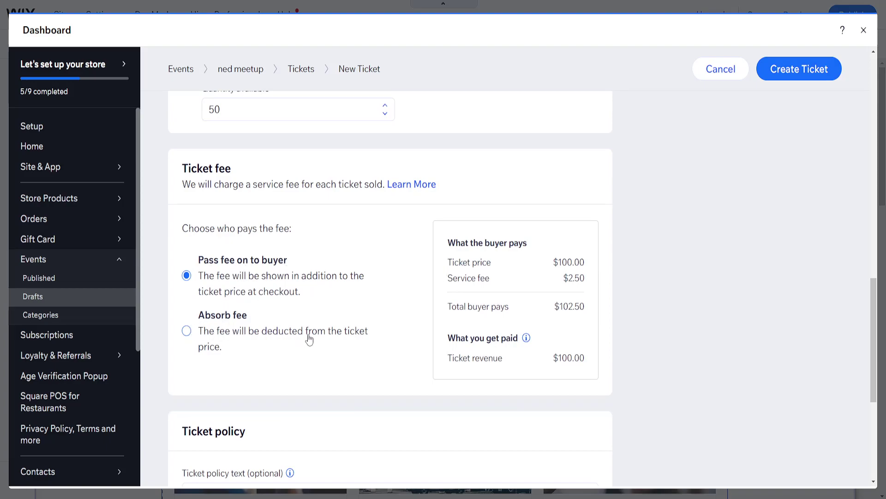
click(256, 340)
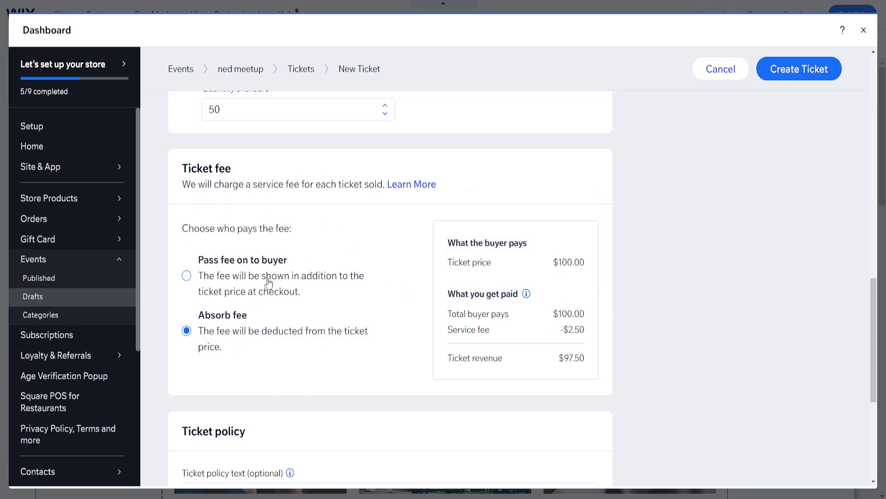
- Review the ticket policy text for the VIP ticket
scroll(344, 257, down, 1)
scroll(222, 263, down, 4)
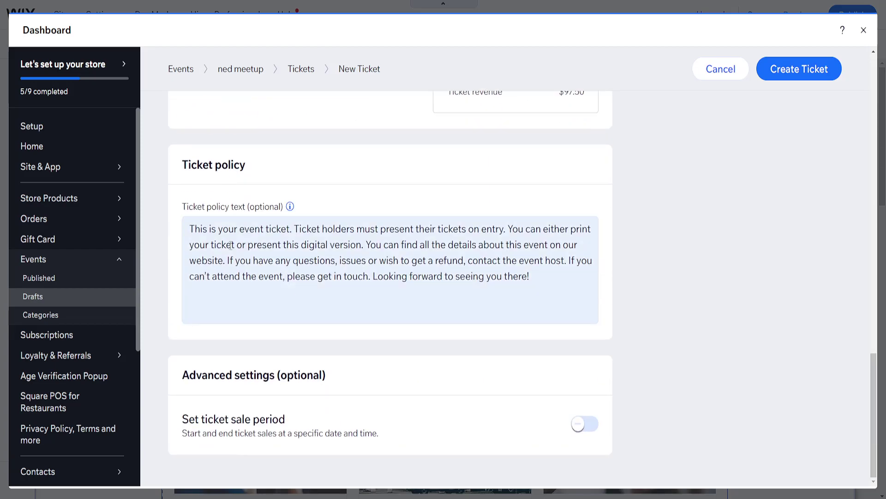
click(283, 231)
drag(367, 245, 187, 226)
click(535, 279)
click(228, 229)
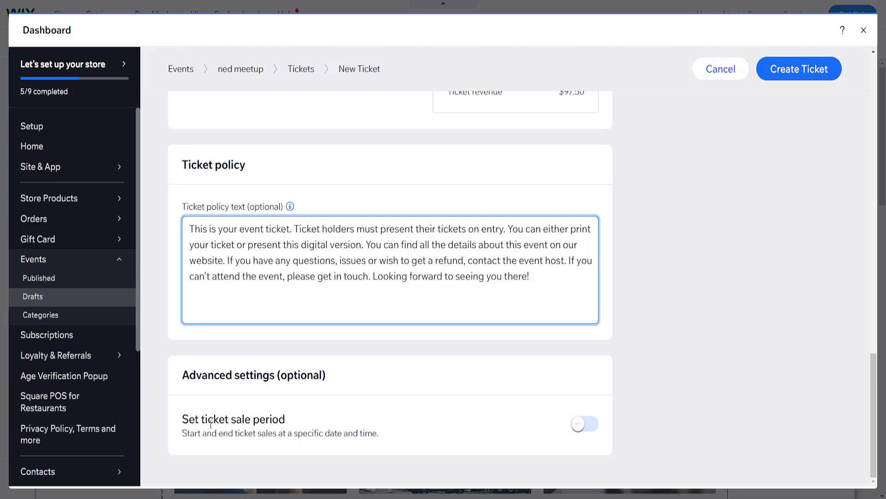
- Enable the ticket sale period with a start date of Jan 31, 2024, and create the VIP ticket
click(585, 423)
scroll(590, 406, down, 3)
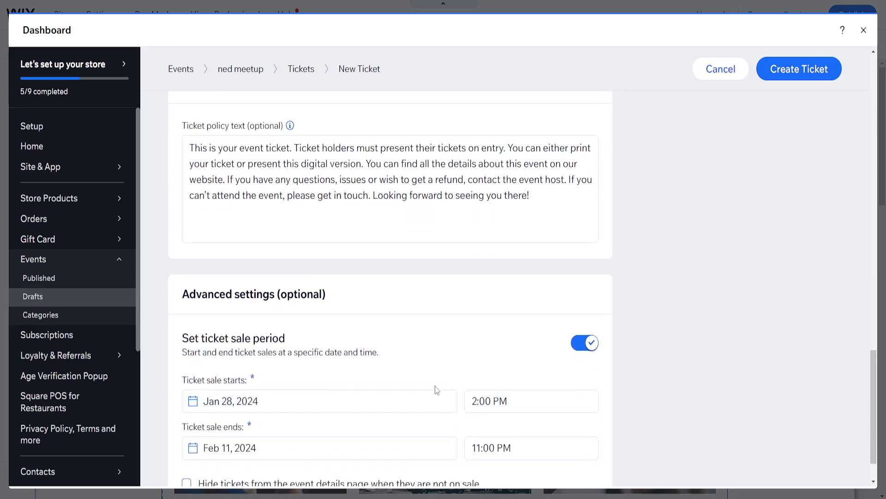
scroll(430, 396, down, 1)
click(269, 350)
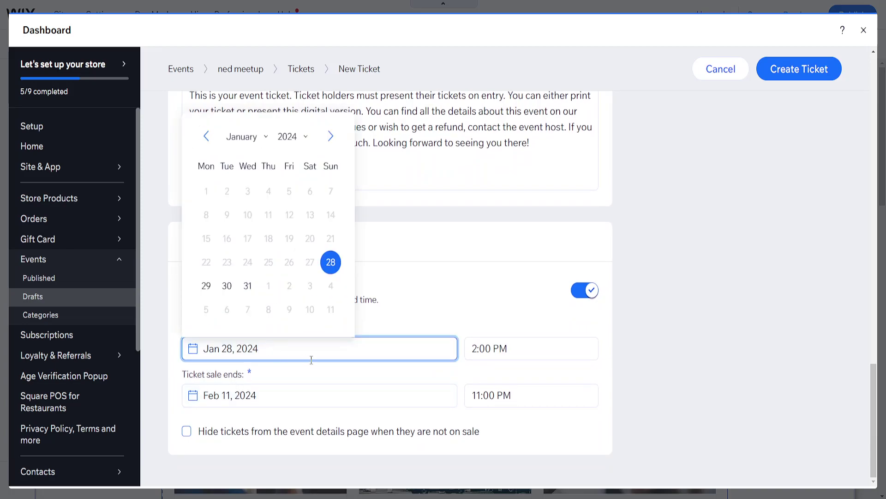
click(247, 285)
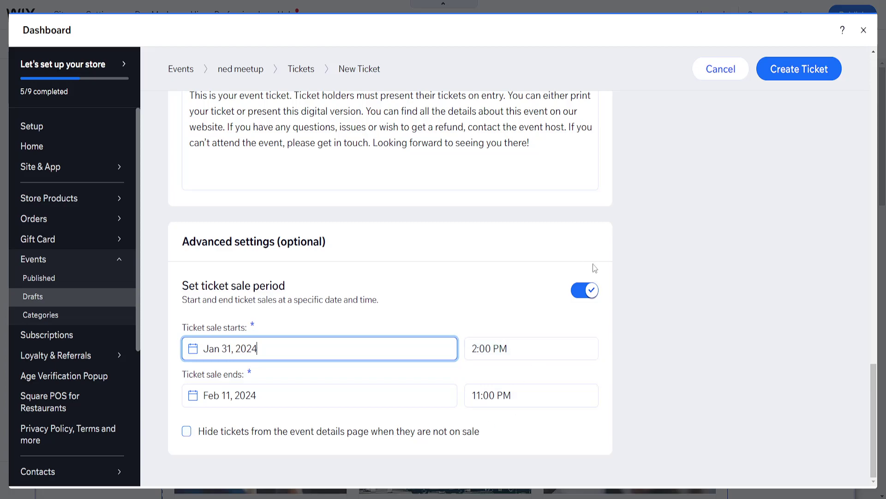
scroll(593, 277, up, 20)
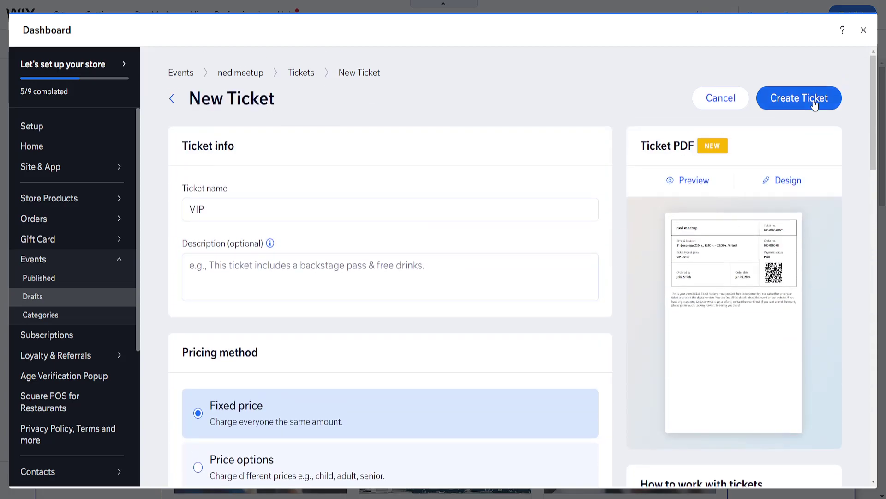
click(791, 111)
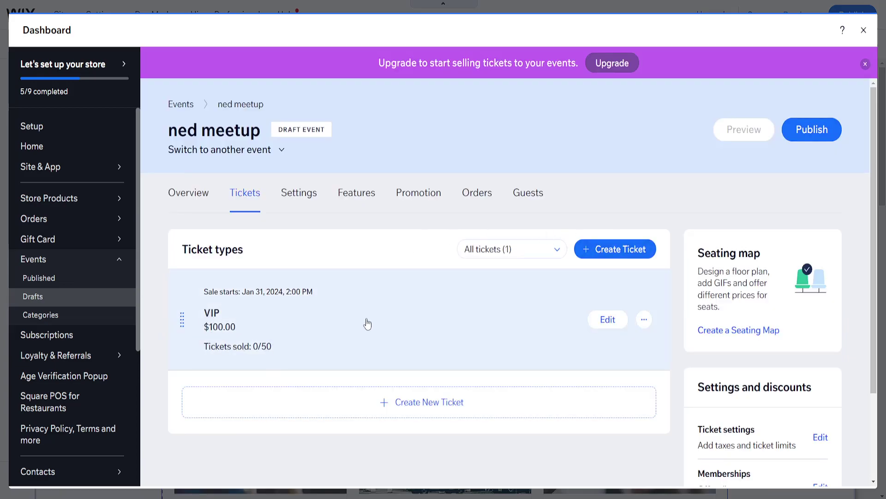
- Look over the ned meetup event's settings and features, and return to the events widget in the site editor
click(303, 205)
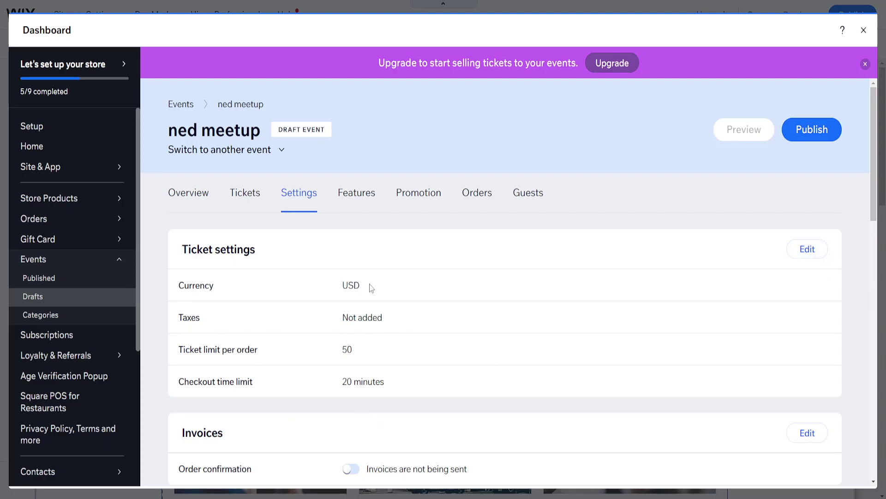
click(366, 195)
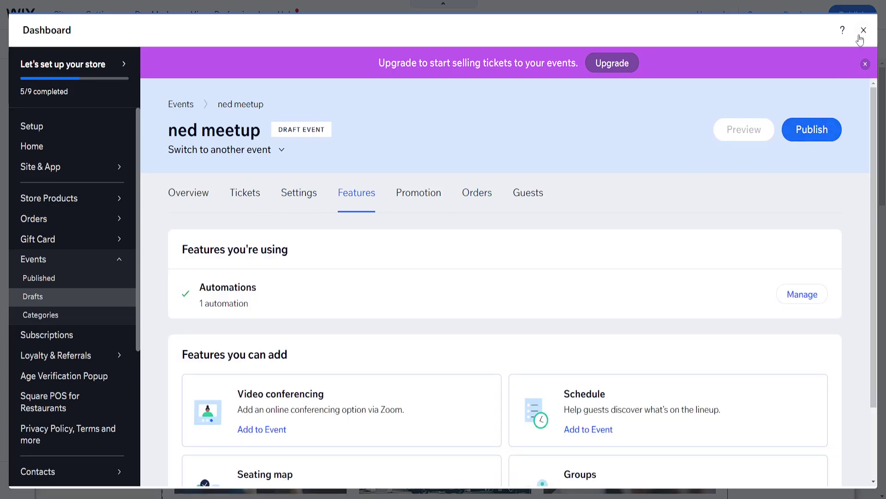
click(861, 32)
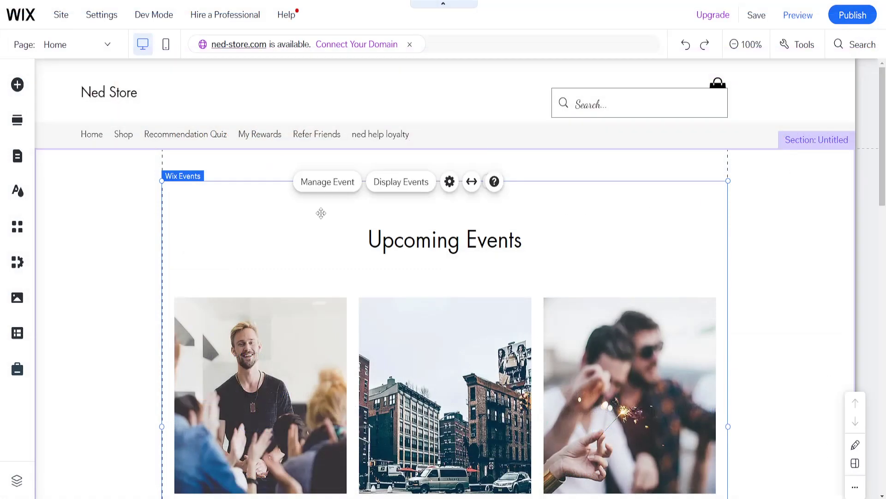
click(358, 257)
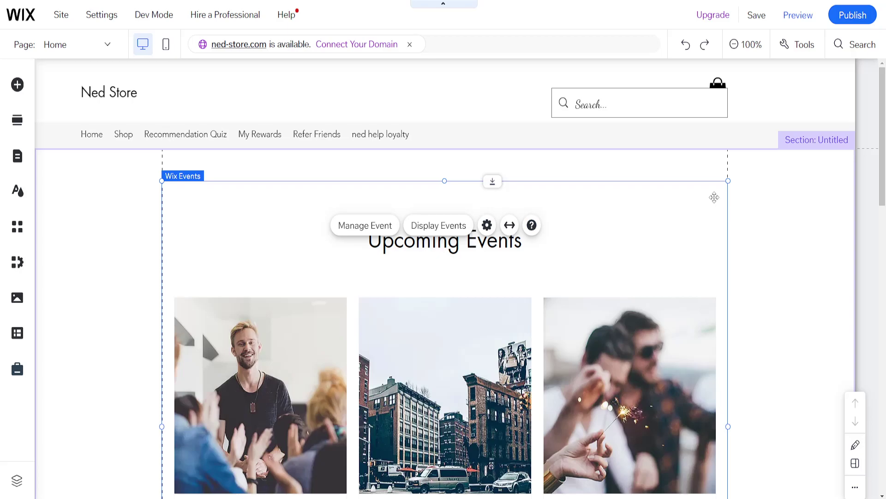